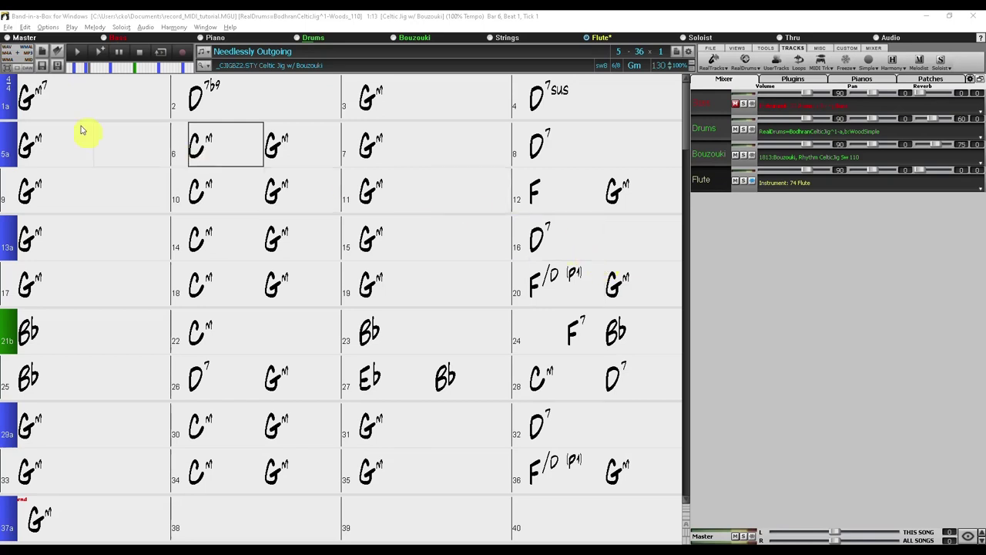
Open the MIDI/Audio driver setup and choose Xkey as the MIDI input driver.
click(48, 29)
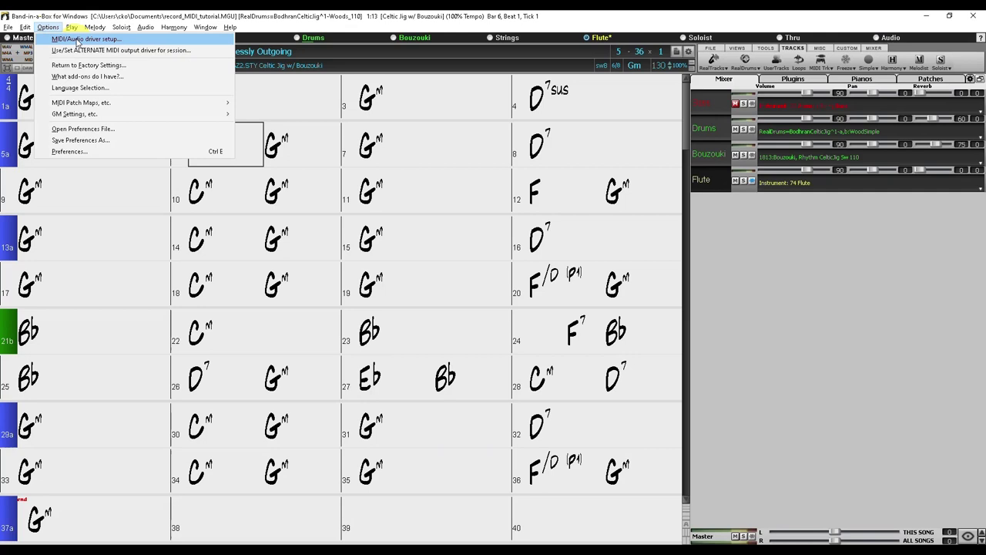
click(77, 40)
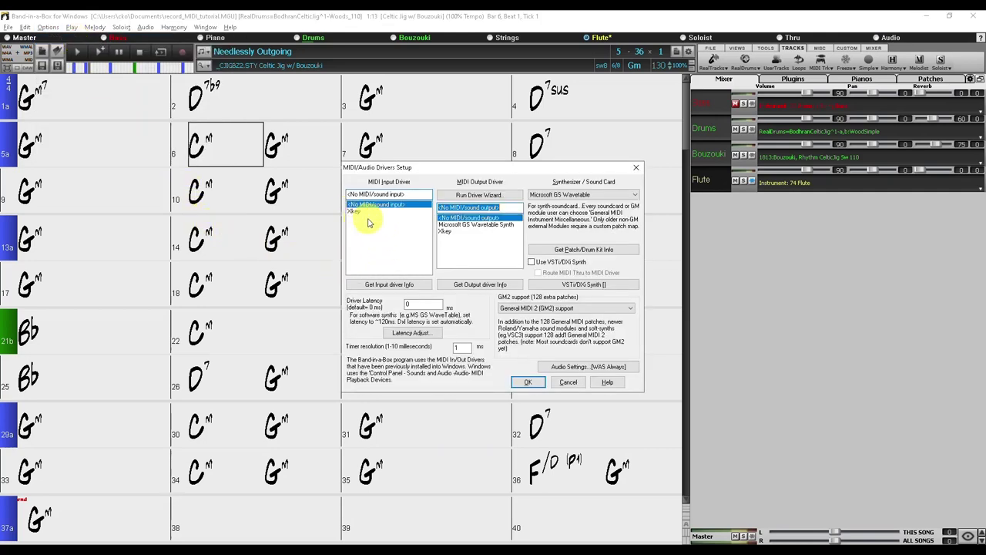
mouse_move(367, 224)
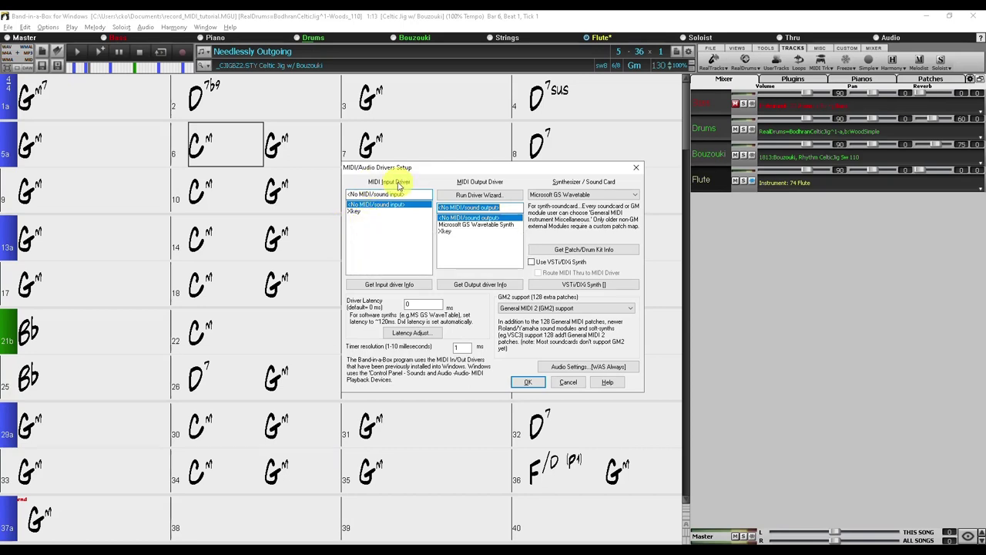
click(358, 210)
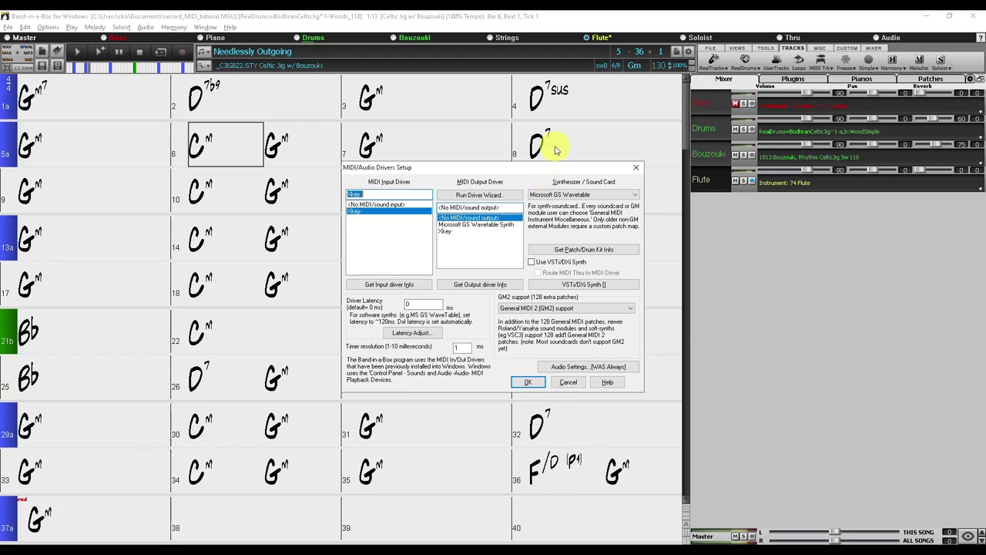
Output MIDI to Microsoft GS Wavetable Synth, enabling the VSTi/DXi synth and MIDI thru routing.
click(497, 225)
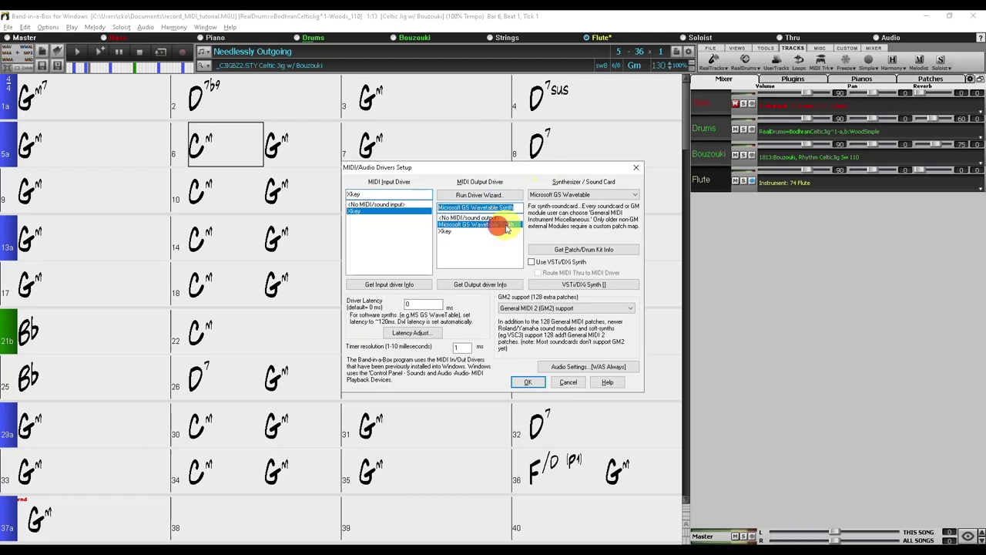
click(531, 265)
click(539, 273)
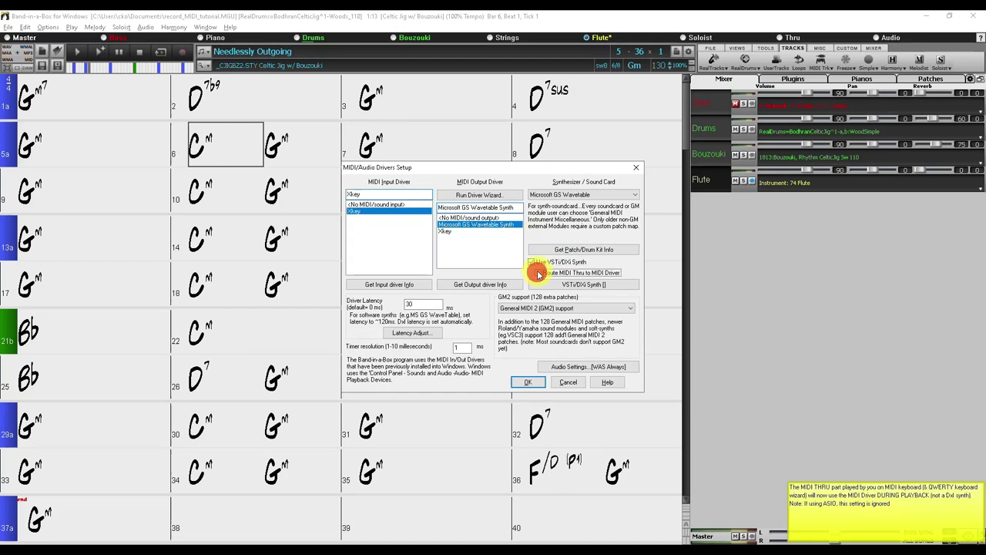
click(531, 262)
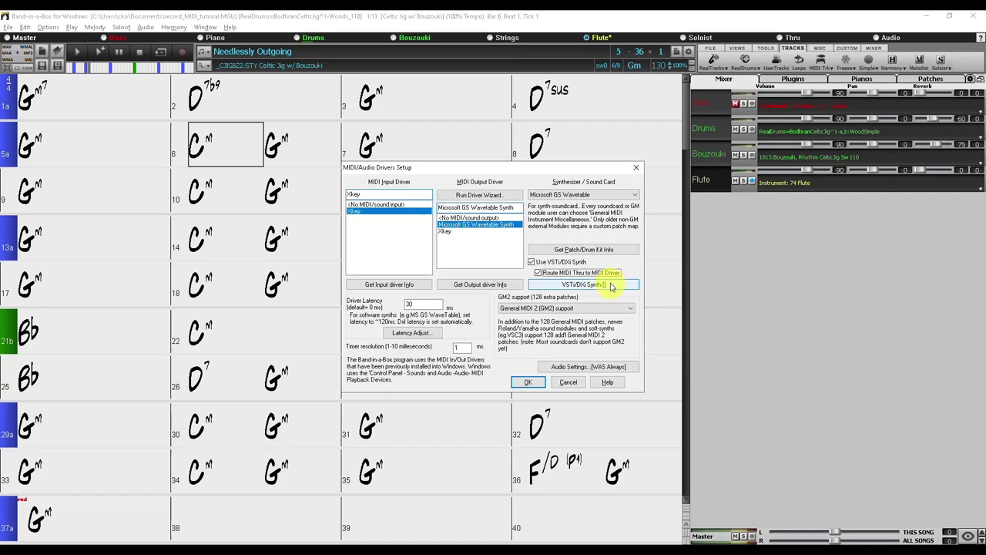
Pick the CoyoteWT DXi plugin as the synth, close its window and apply the driver settings.
click(612, 285)
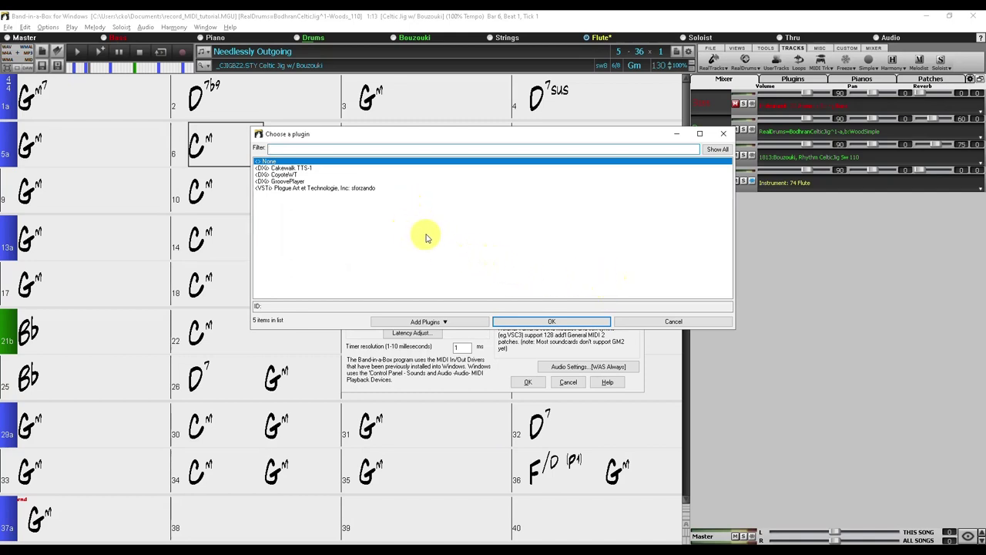
click(279, 174)
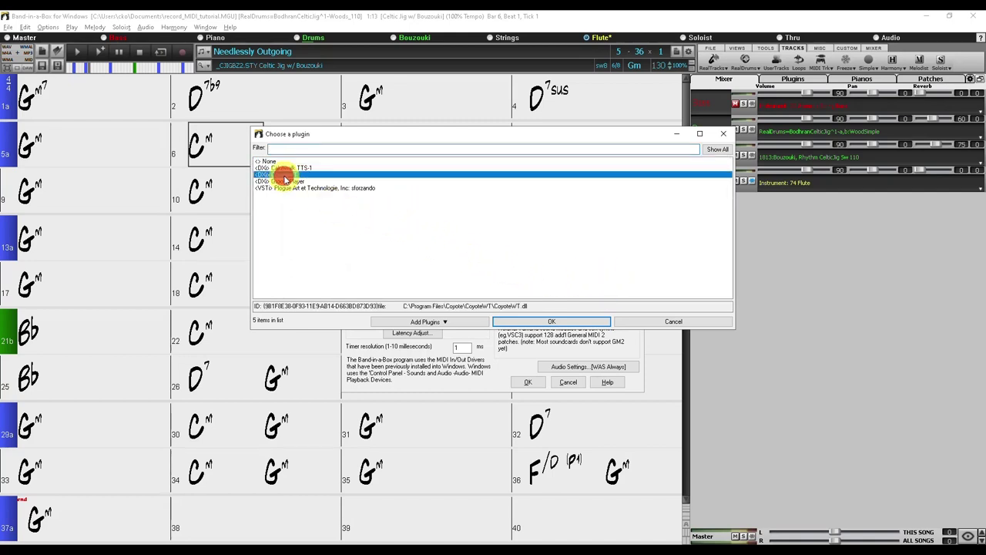
click(400, 168)
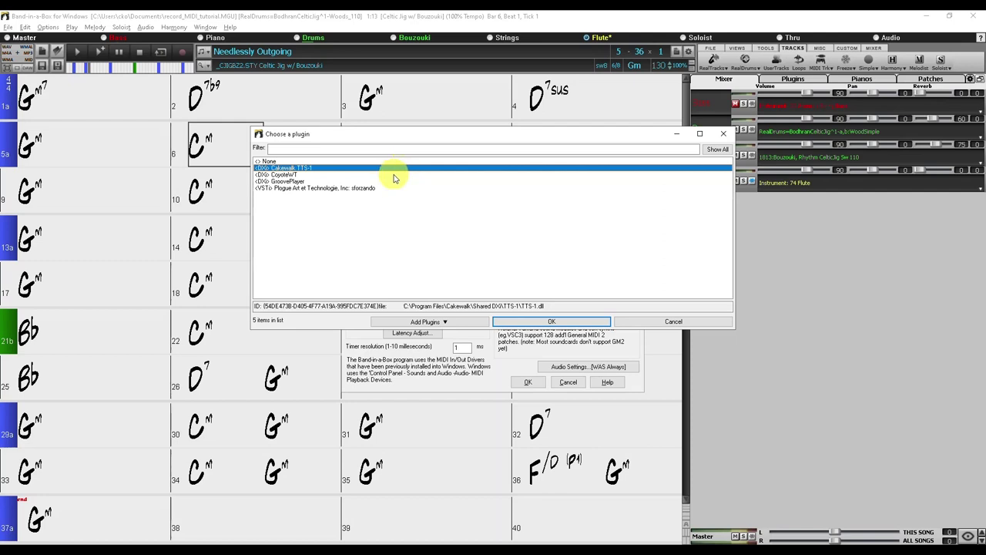
click(392, 174)
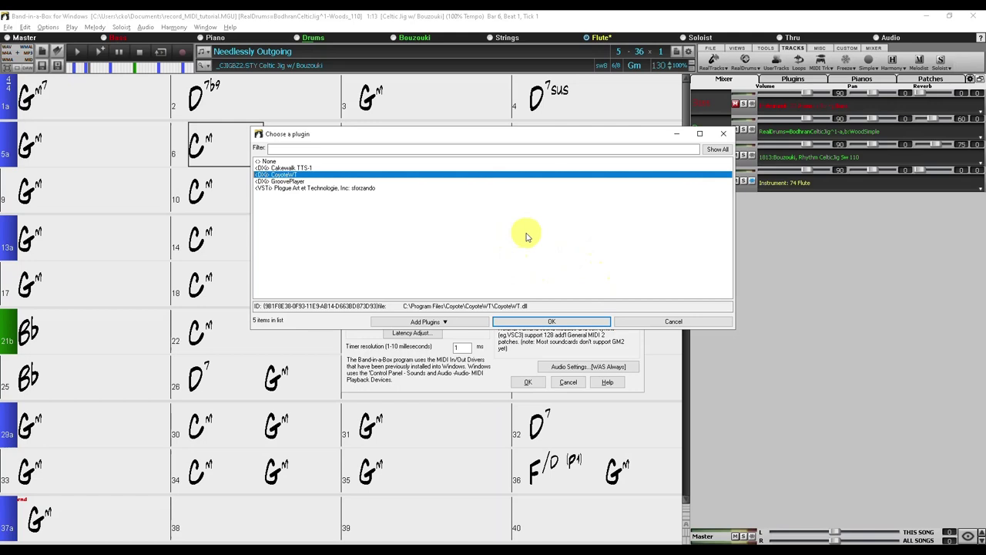
click(587, 321)
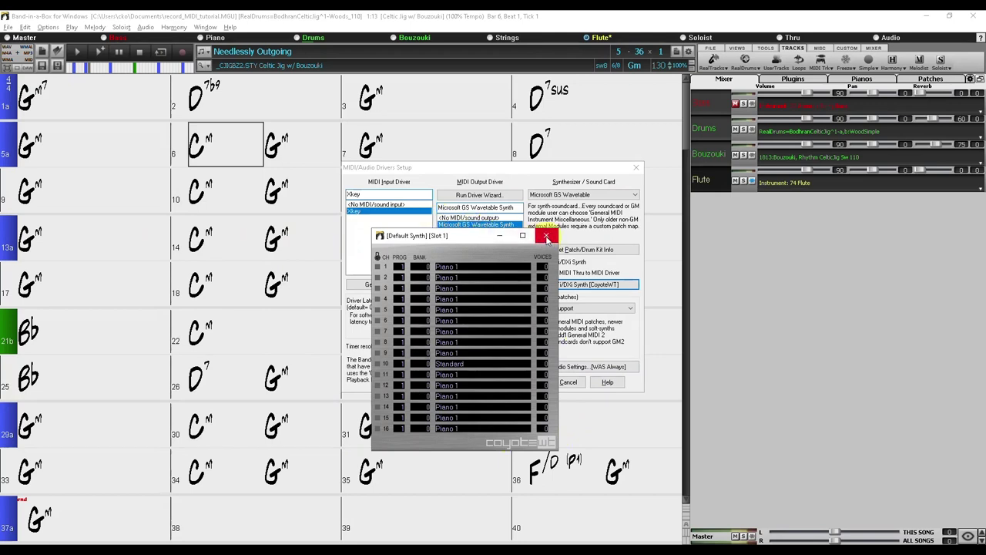
click(546, 235)
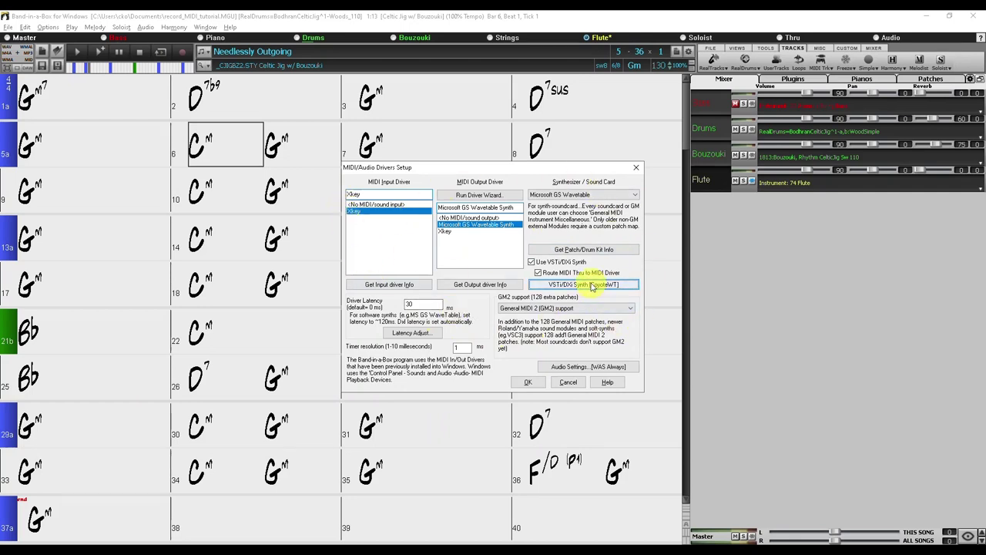
click(527, 383)
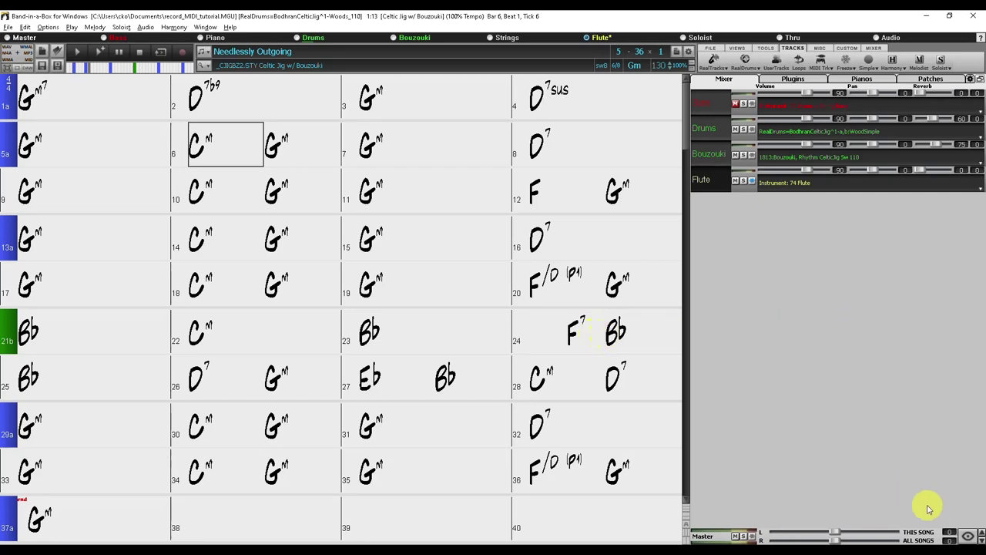
Turn on the Thru, Utility#1 and Utility#2 tracks in the mixer's track list.
click(969, 537)
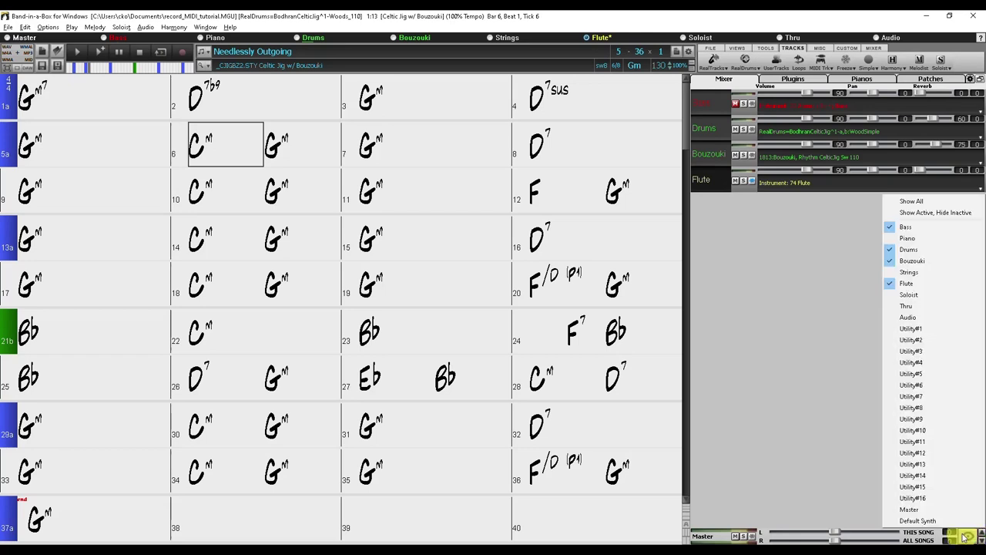
click(941, 308)
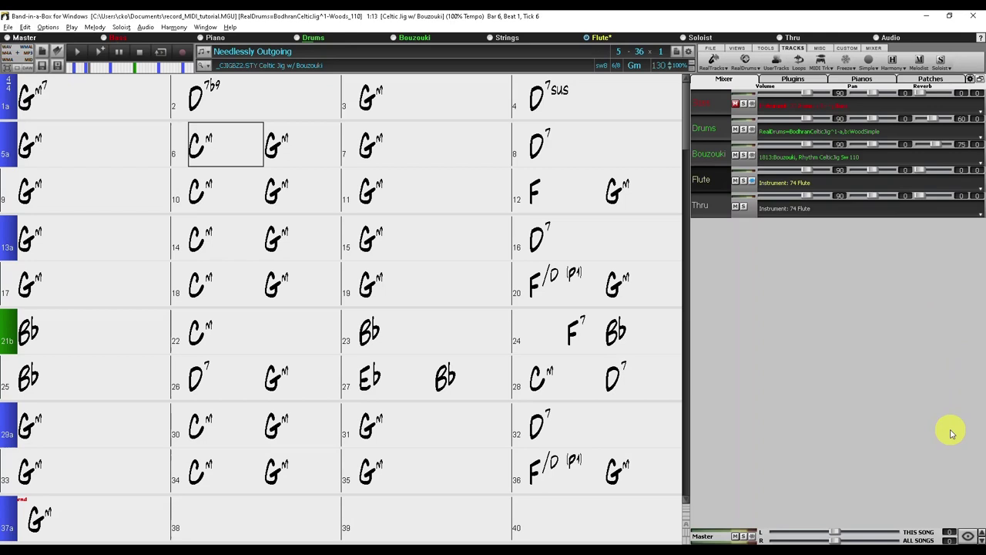
click(968, 536)
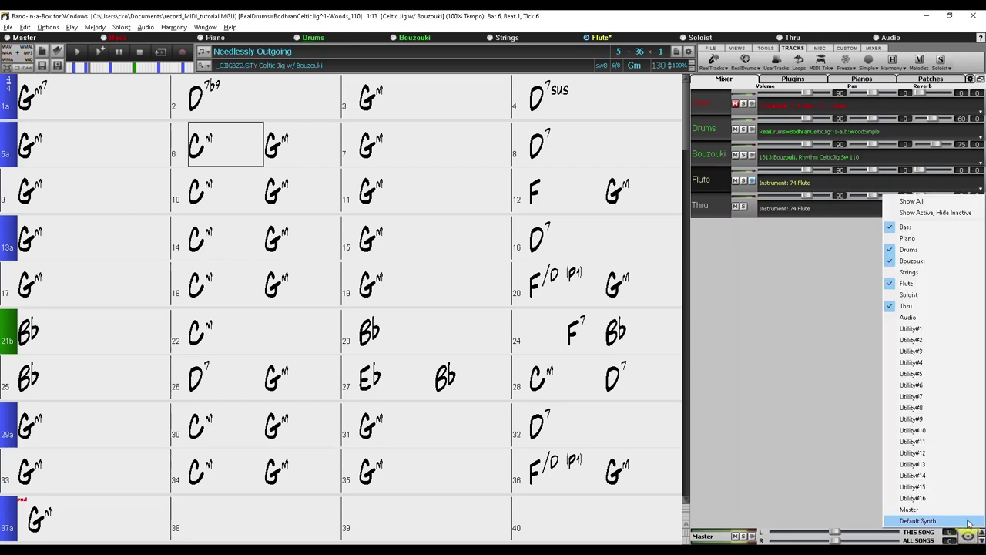
click(926, 329)
click(967, 535)
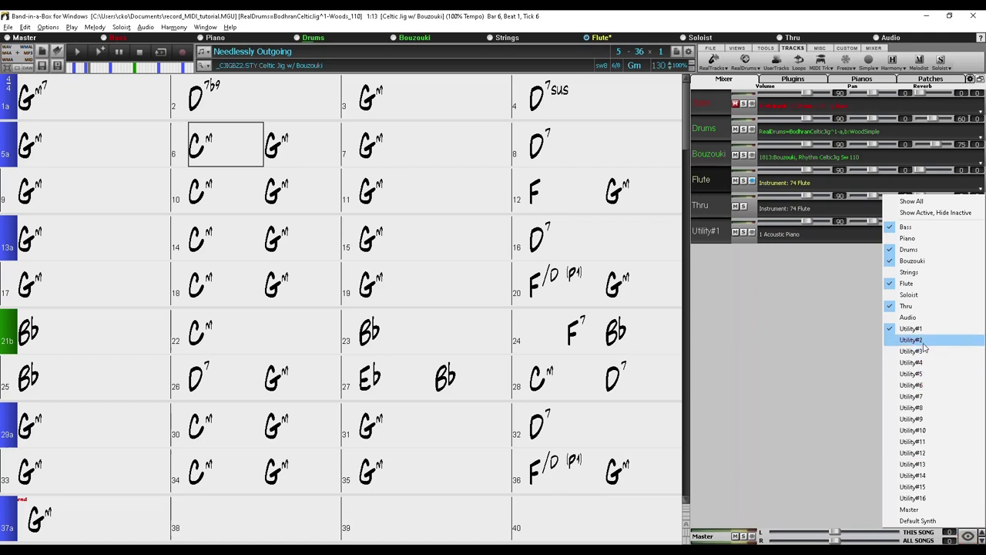
click(924, 348)
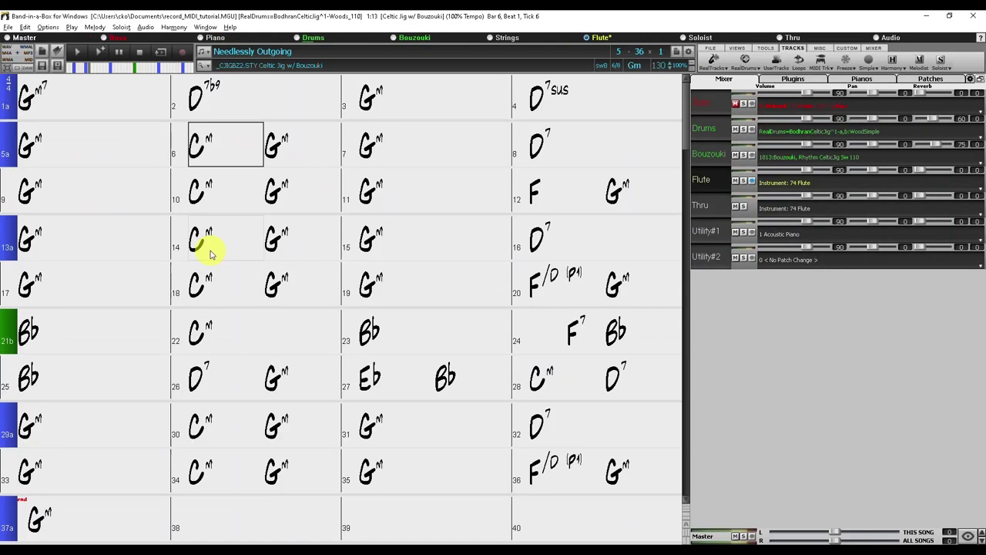
In the Record dialog, disable audio recording and record MIDI to Utility#1 from a chosen bar.
click(182, 54)
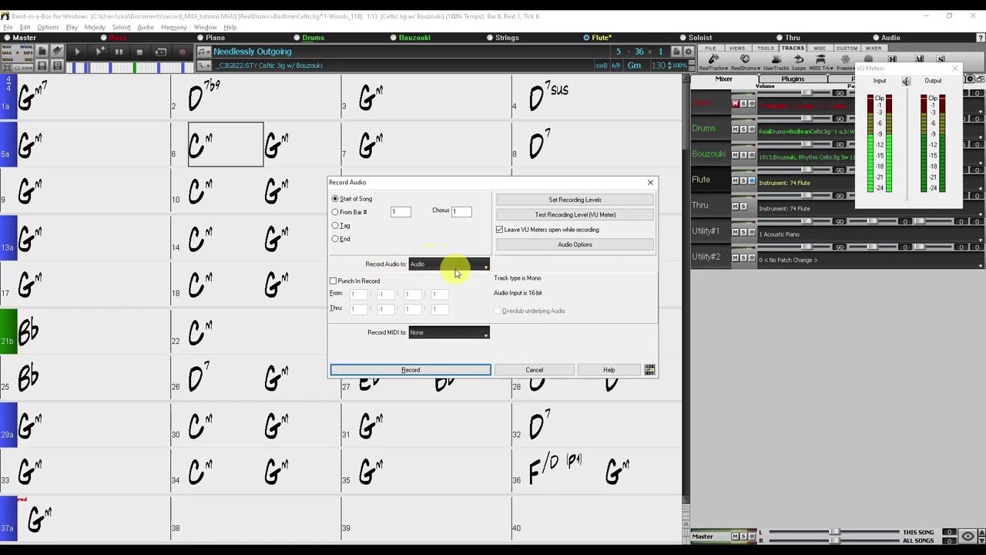
click(484, 266)
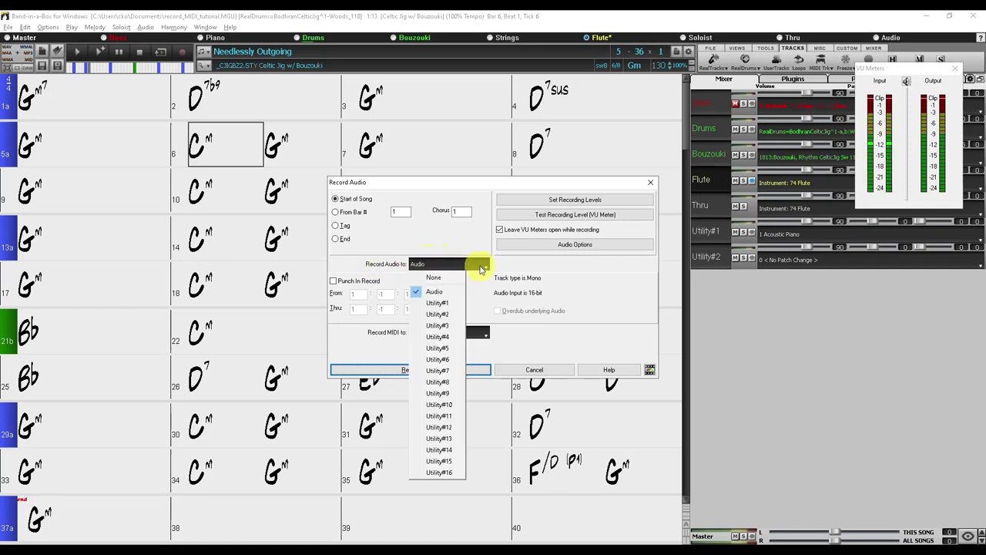
click(452, 279)
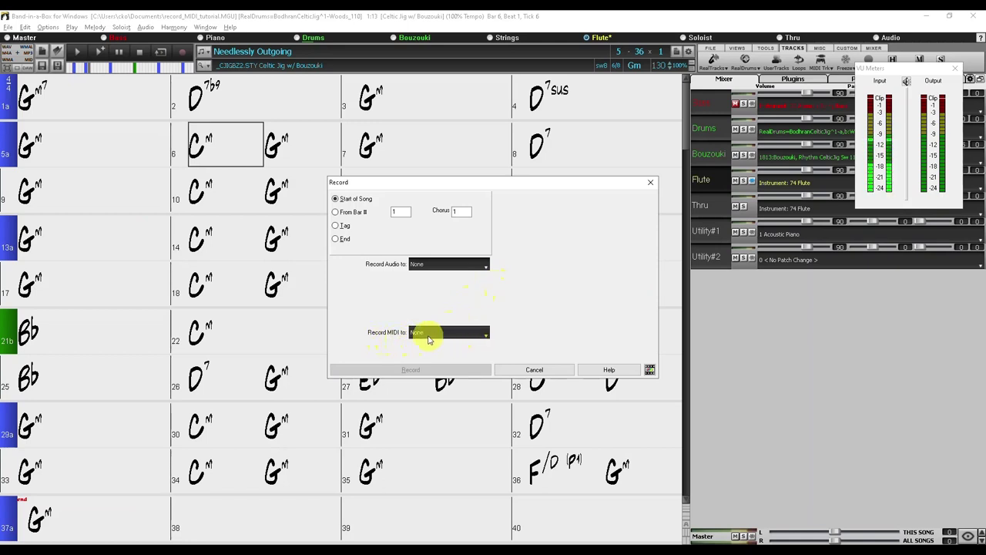
click(485, 333)
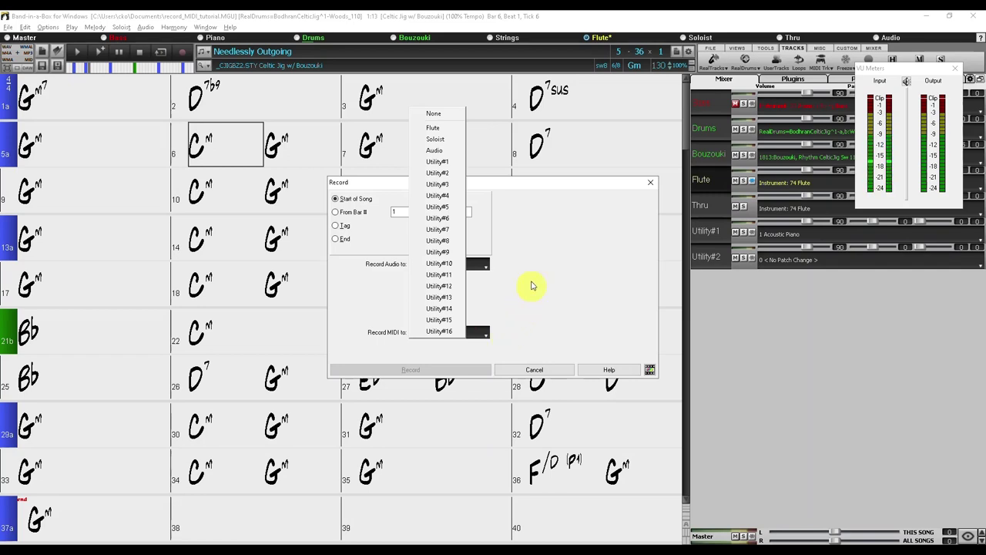
click(446, 164)
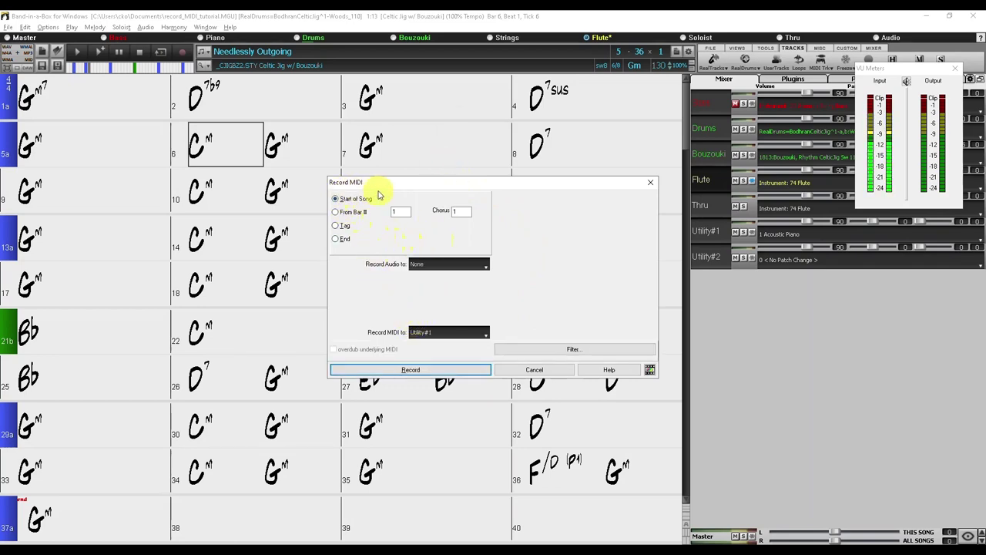
click(337, 212)
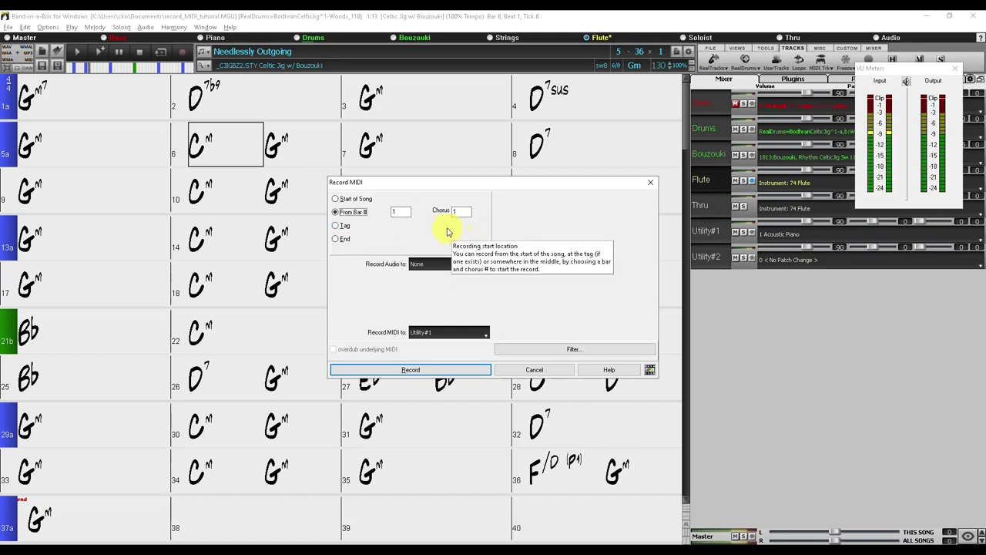
Start recording the keyboard performance from the start of the song.
click(336, 200)
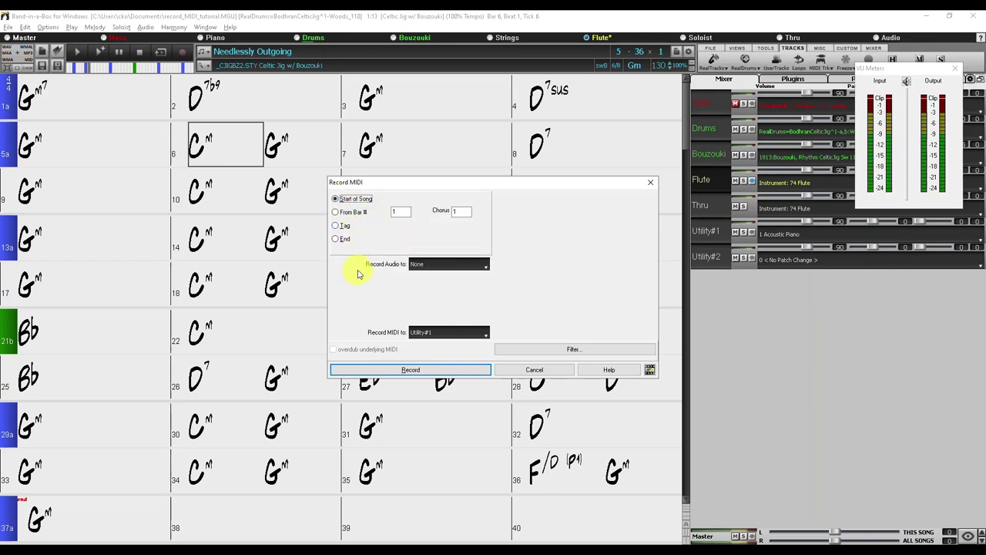
click(452, 373)
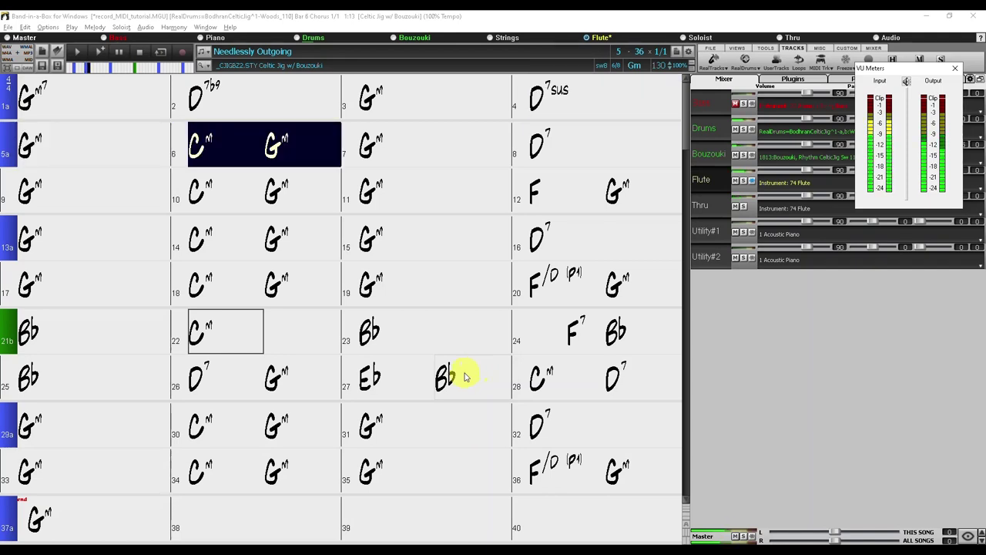
Stop recording and keep the 10-note take.
click(138, 52)
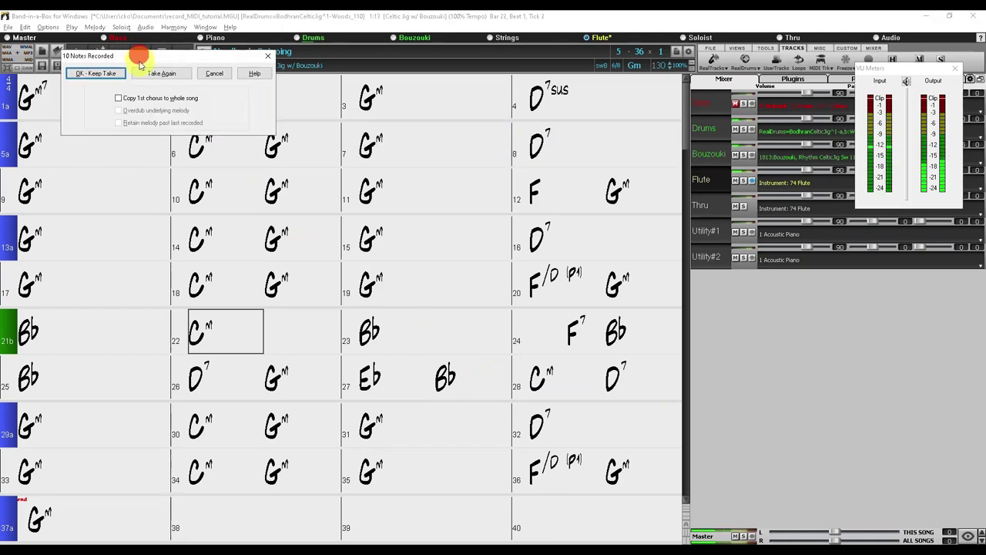
click(92, 75)
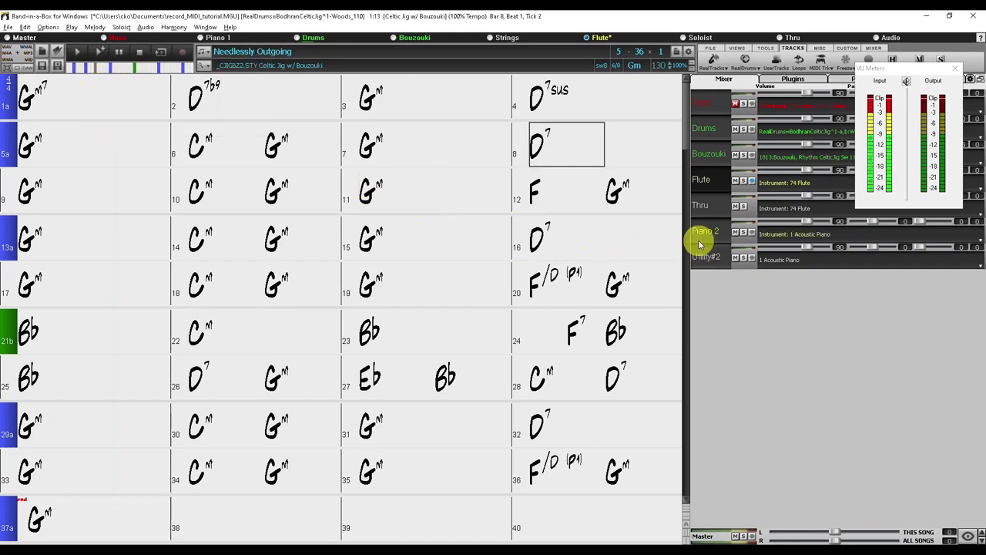
Close the VU Meters window and bring up the Piano 2 track's Select MIDI Instrument (Patch) menu.
click(745, 232)
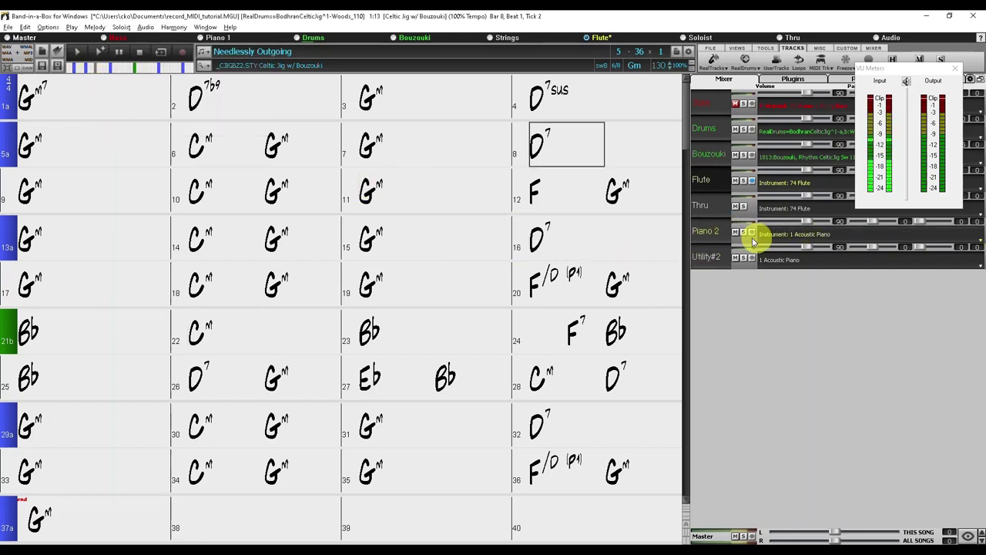
right_click(831, 239)
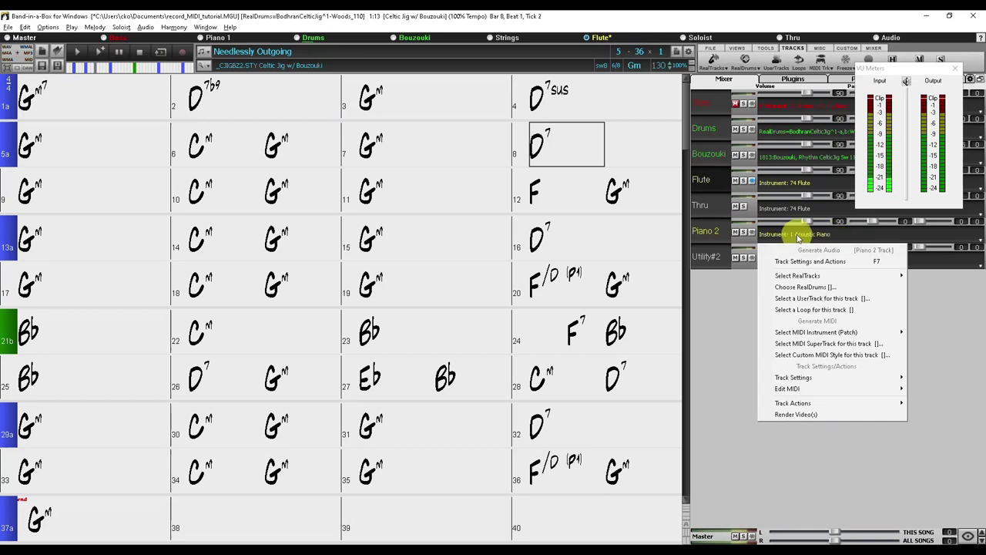
click(955, 68)
right_click(802, 235)
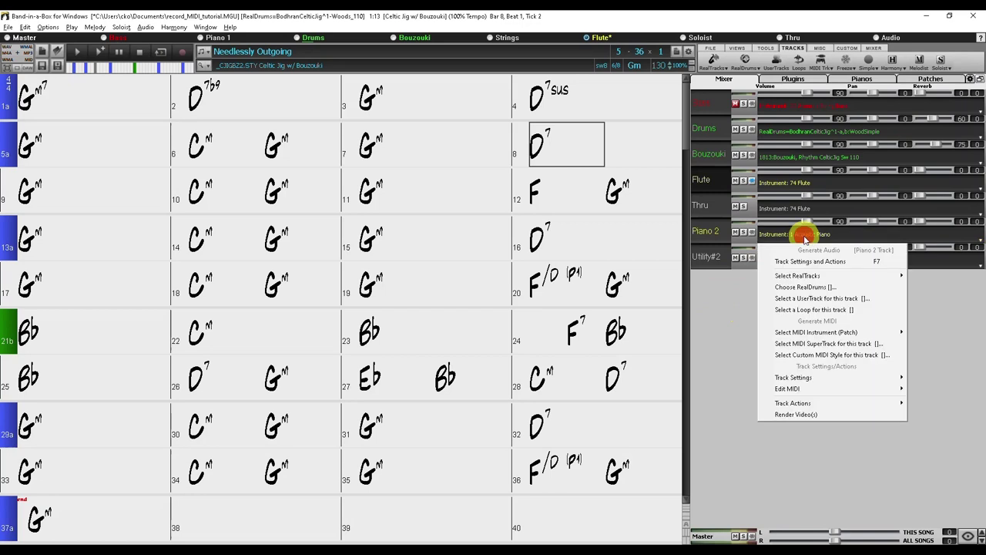
mouse_move(868, 277)
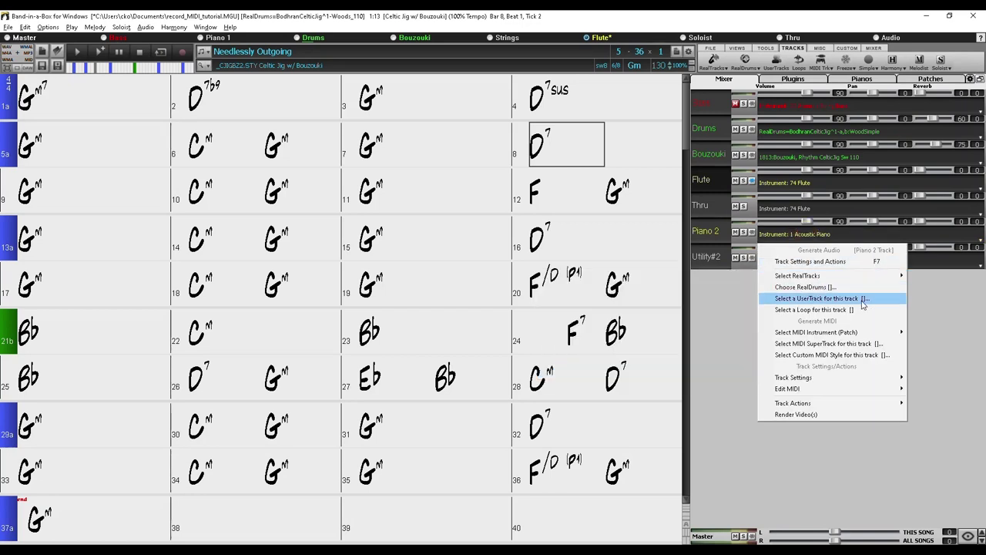
mouse_move(855, 333)
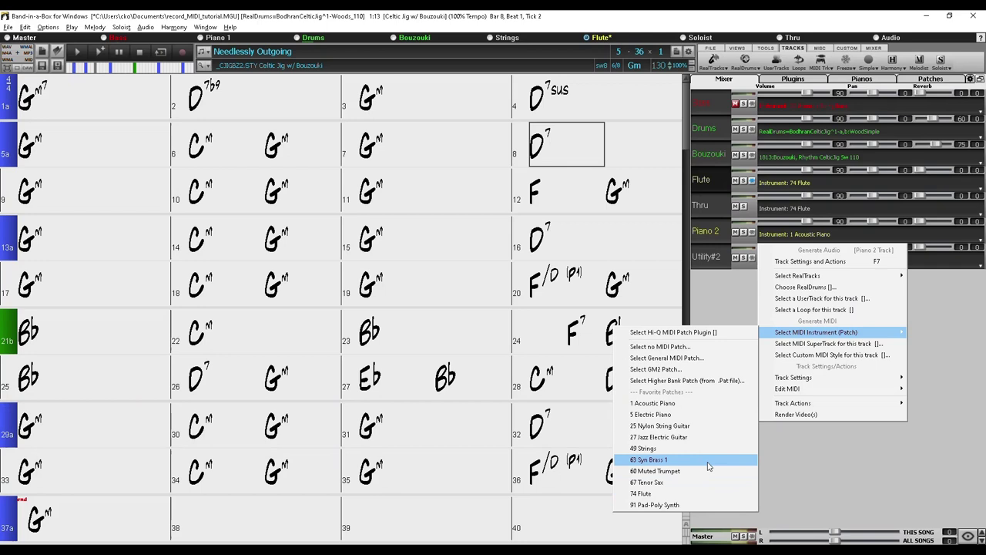
Filter the General MIDI patch list for 'flu' and assign 74: Flute to the track.
click(716, 358)
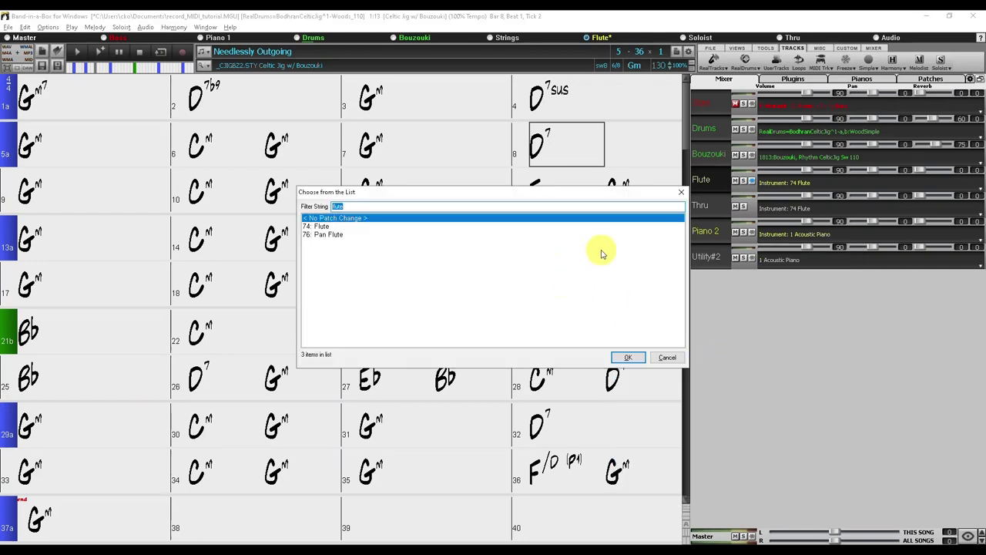
key(BackSpace)
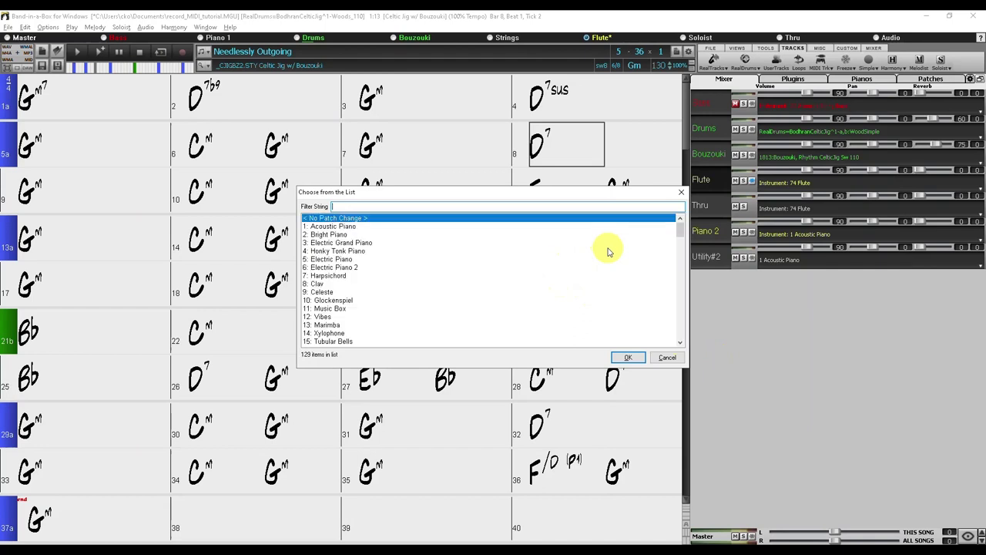
scroll(607, 258, down, 5)
scroll(607, 259, down, 13)
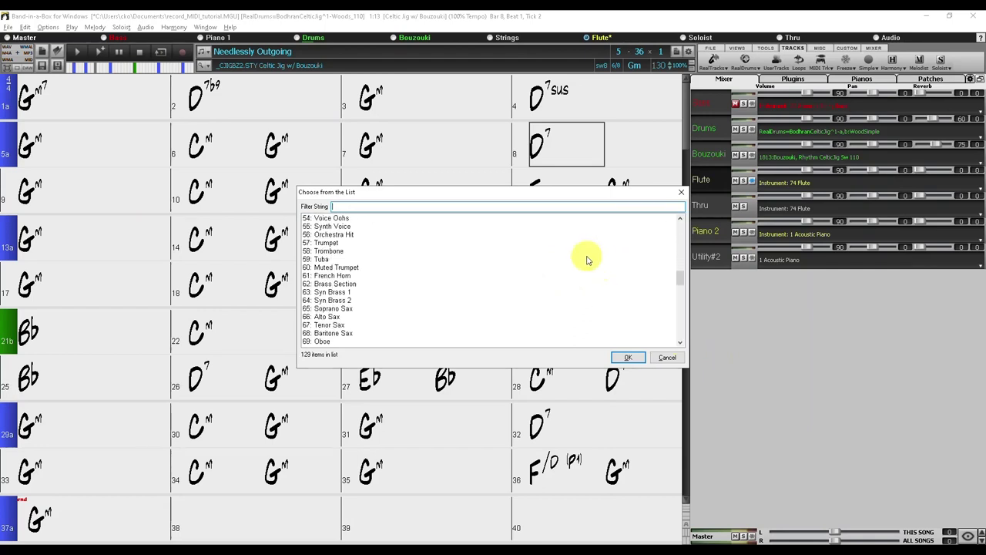
text(flute)
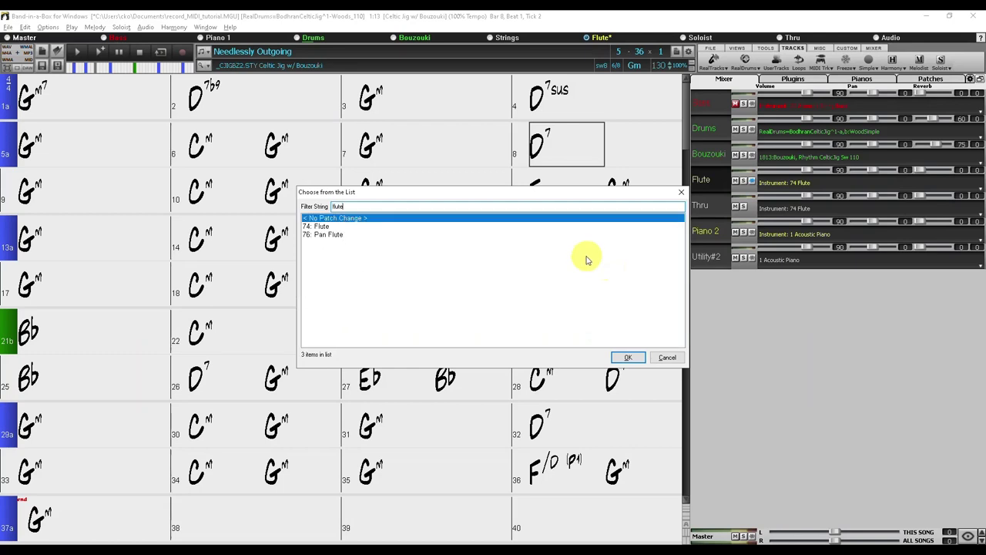
click(319, 225)
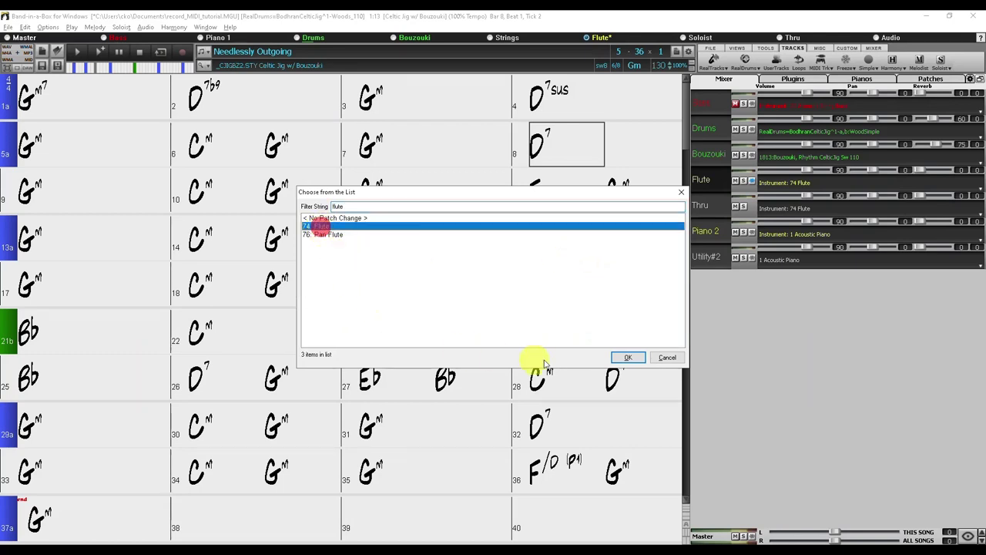
click(630, 356)
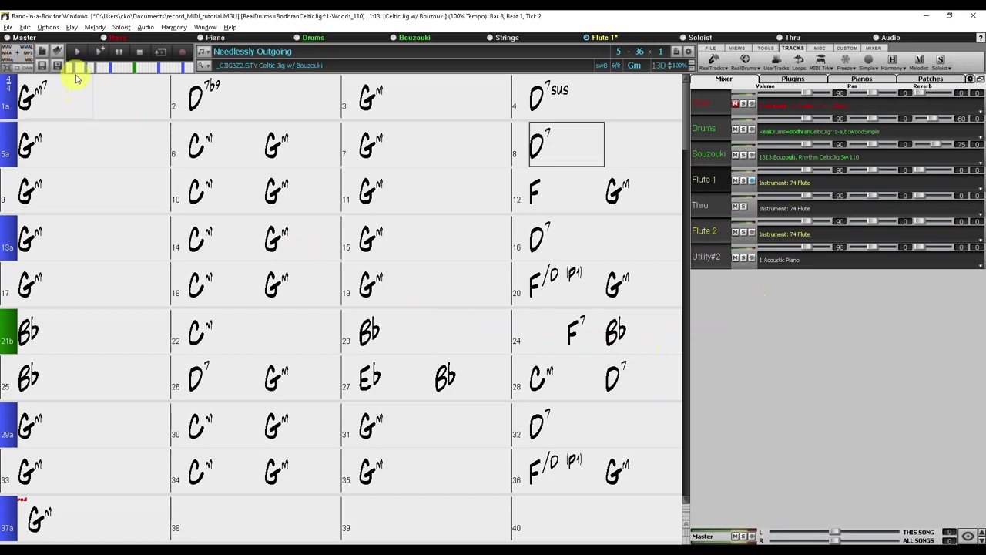
click(99, 51)
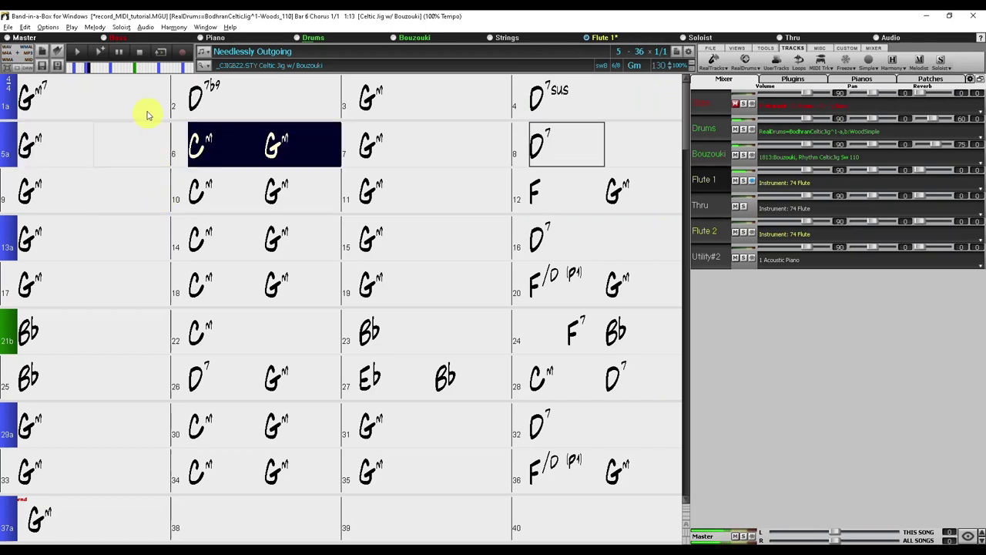
click(139, 54)
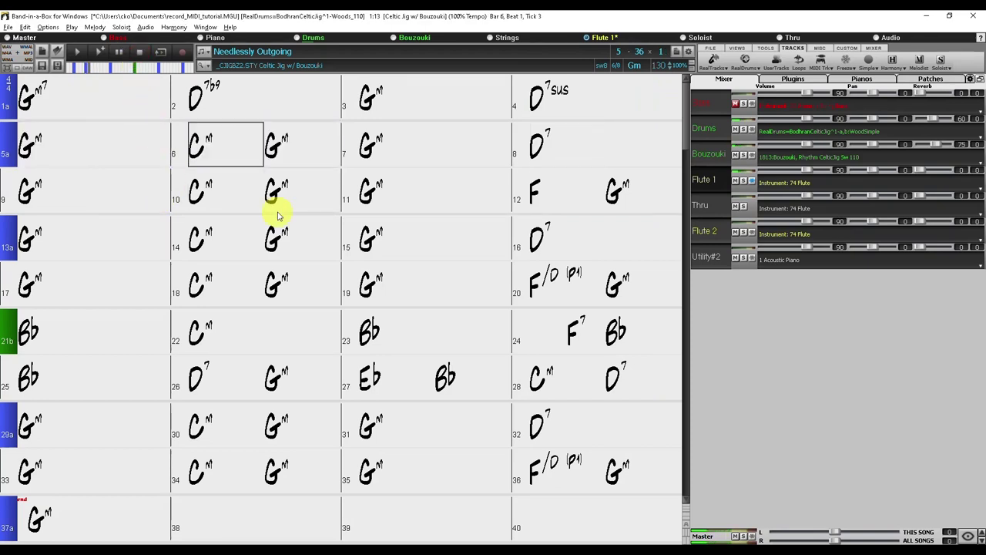